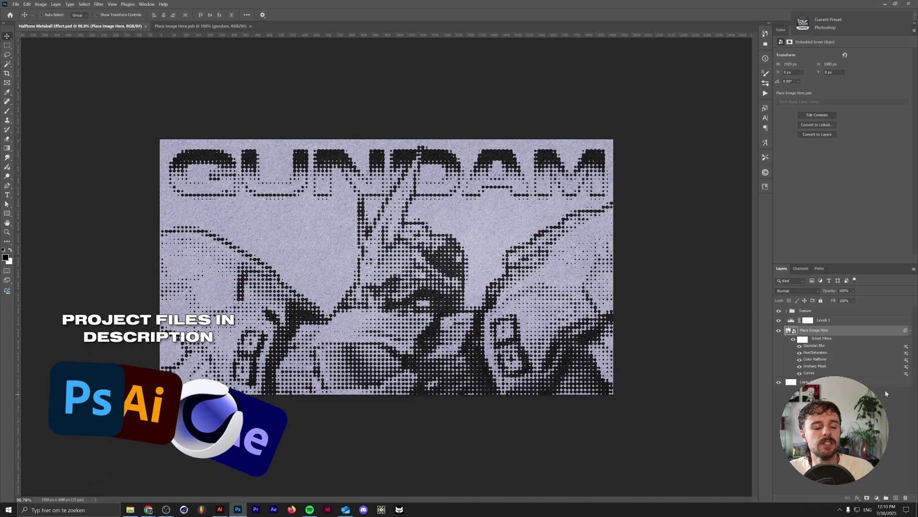
Step: In the source document, toggle the GUNDAM title's gradient overlay and drop shadow to compare them
click(201, 26)
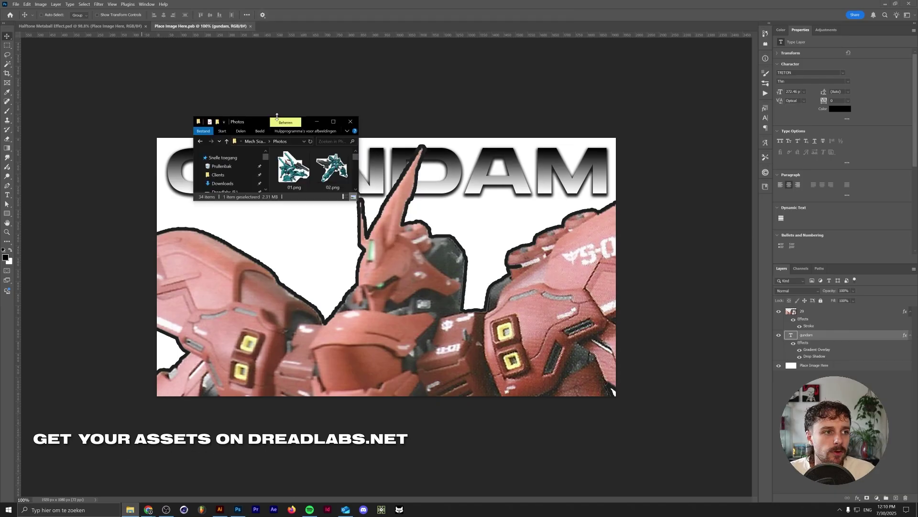
click(333, 121)
ctrl+scroll(348, 194, up, 2)
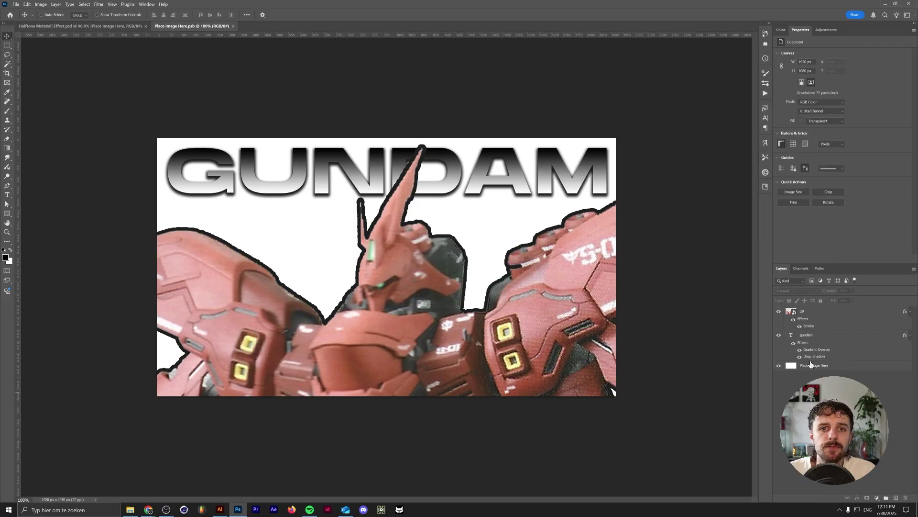
click(800, 334)
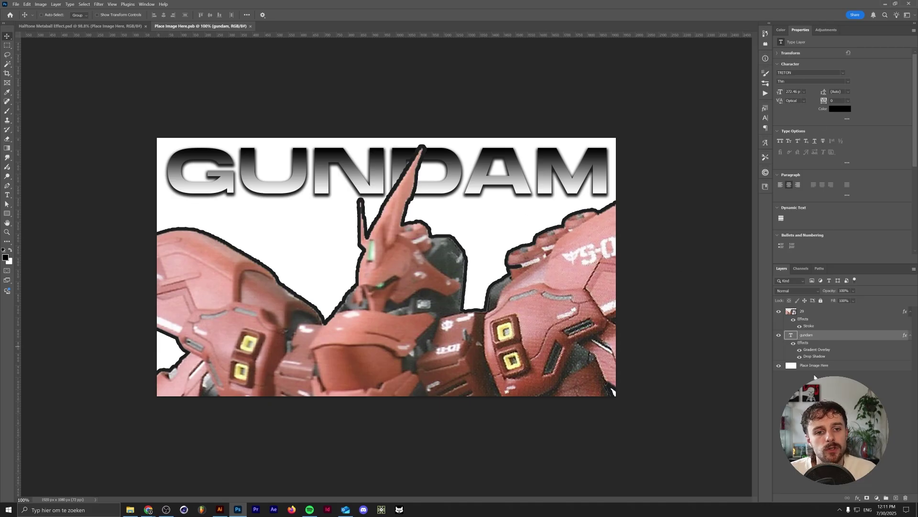
click(799, 350)
click(799, 350)
click(800, 356)
click(800, 356)
key(ctrl+Tab)
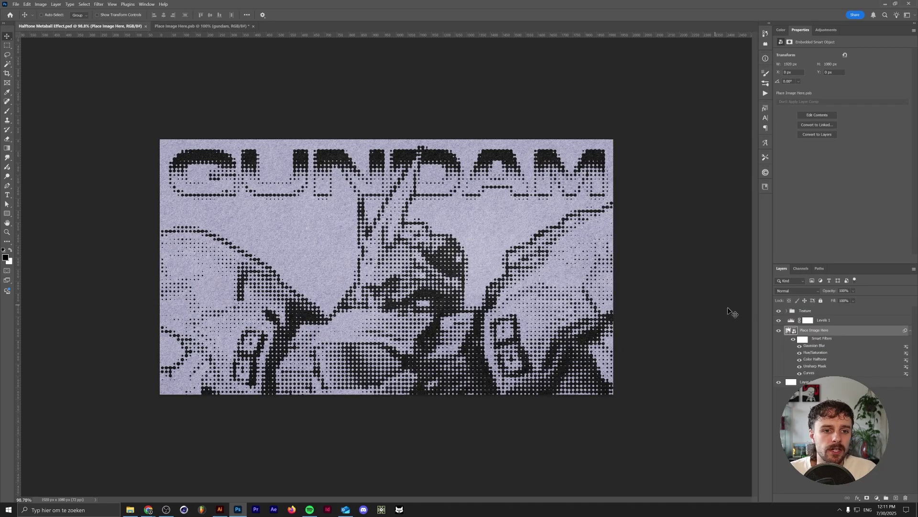
Step: Hide the Texture group and convert the Composition group into a smart object
click(836, 321)
click(833, 311)
click(779, 311)
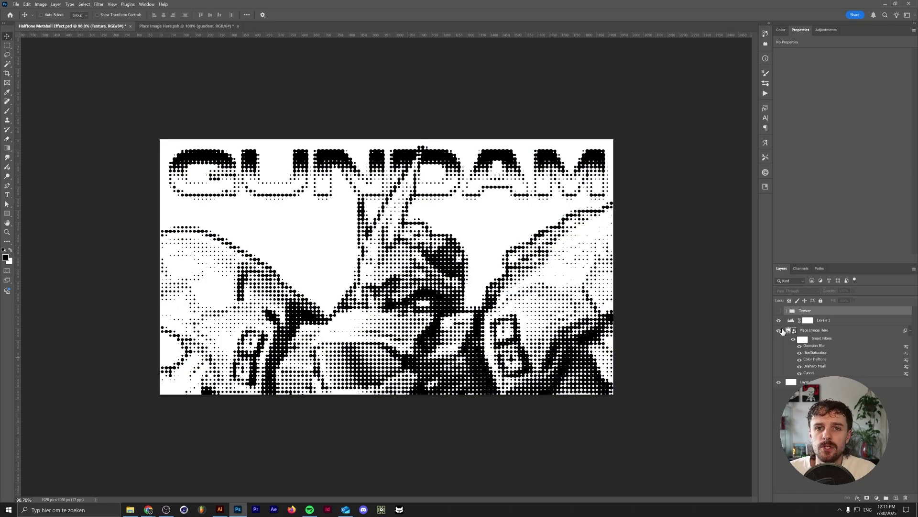
click(870, 324)
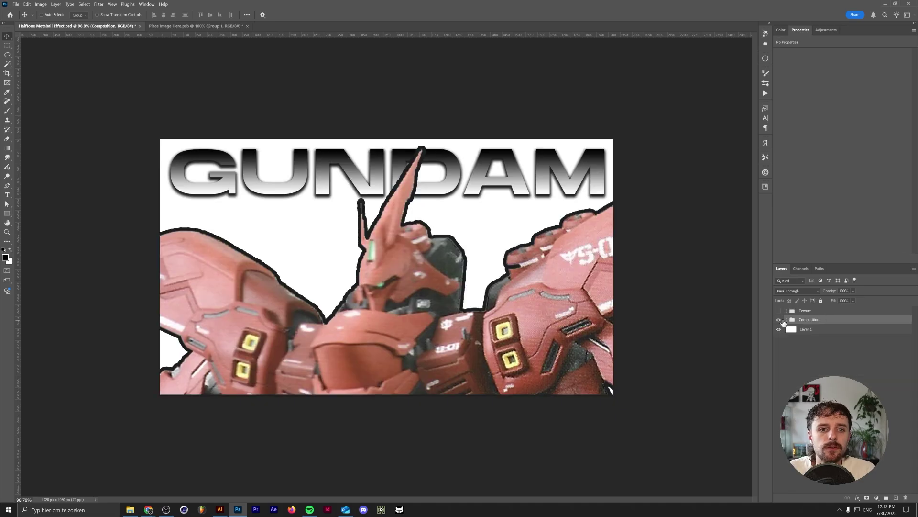
click(787, 320)
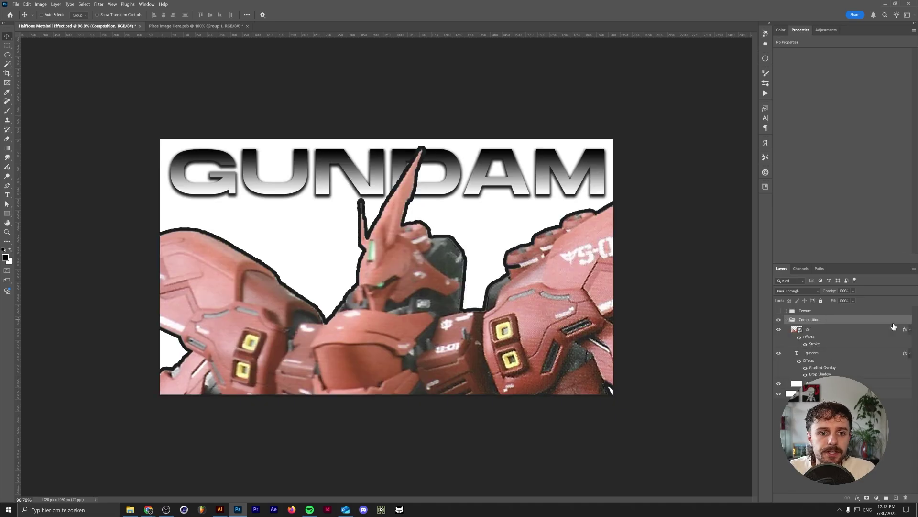
right_click(843, 322)
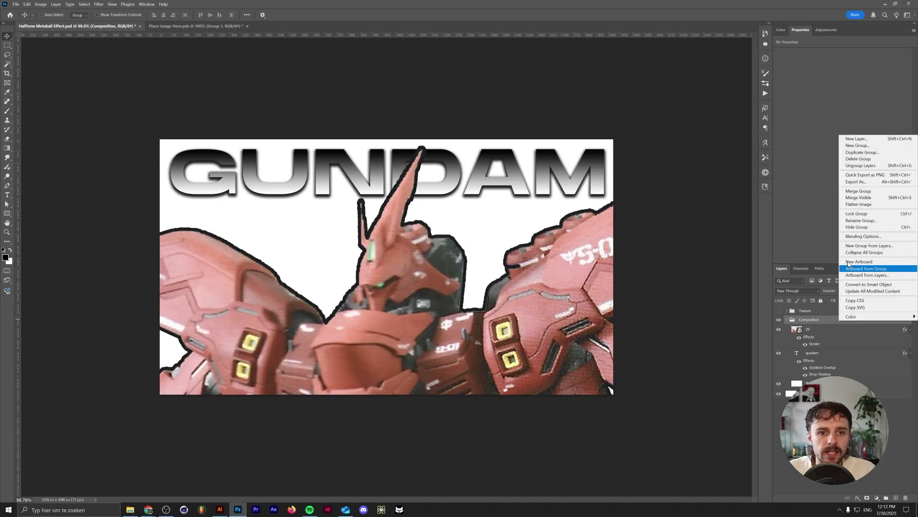
click(850, 284)
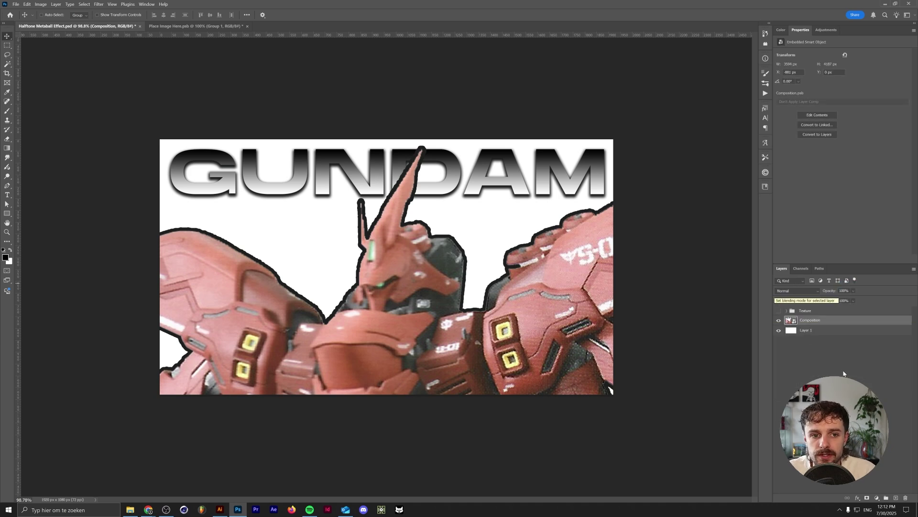
Step: Apply a Curves S-curve, darkening shadows and brightening highlights, to the Composition smart object
click(45, 6)
mouse_move(67, 21)
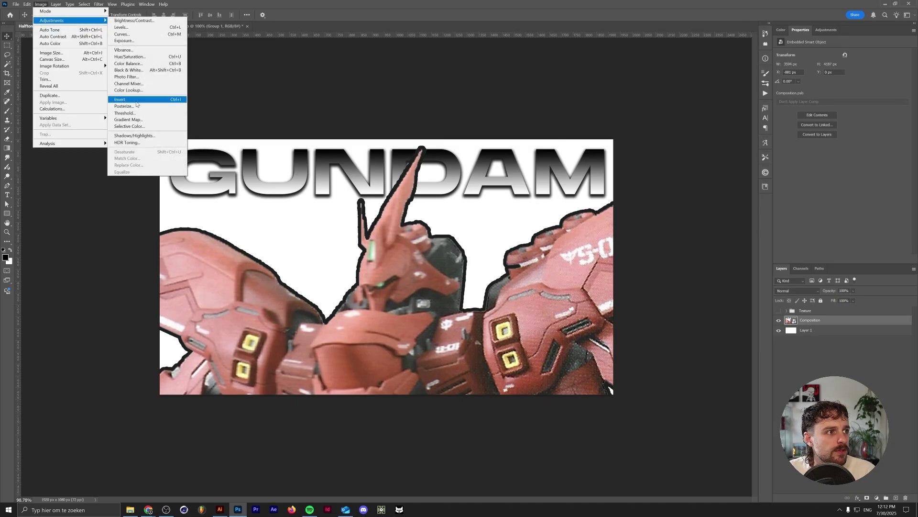
click(122, 34)
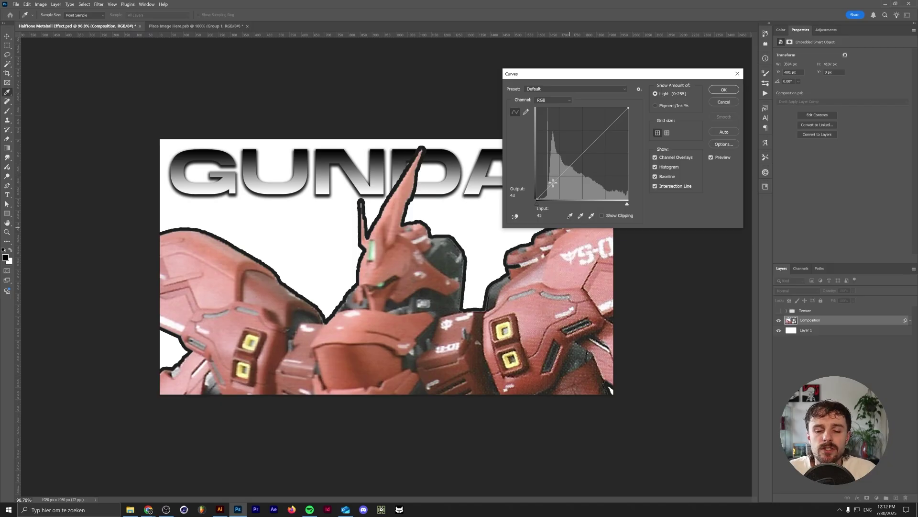
drag(553, 182, 557, 189)
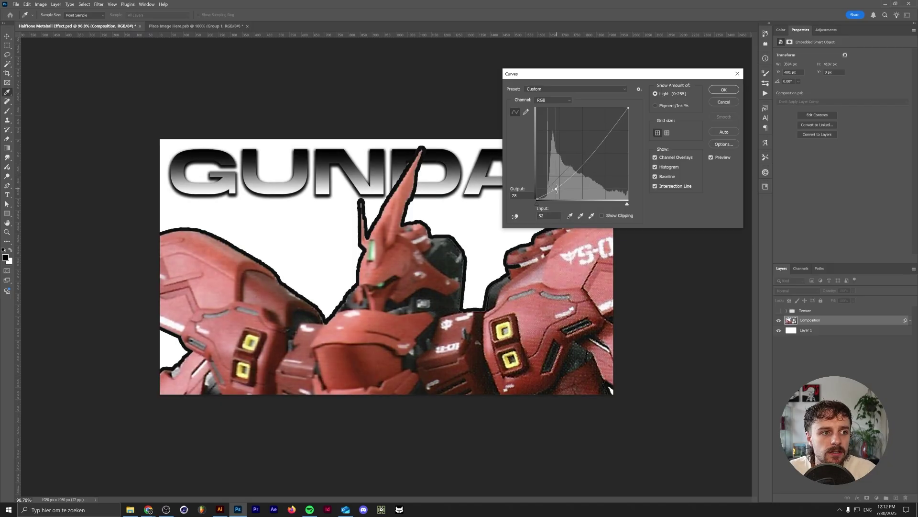
drag(608, 133, 600, 125)
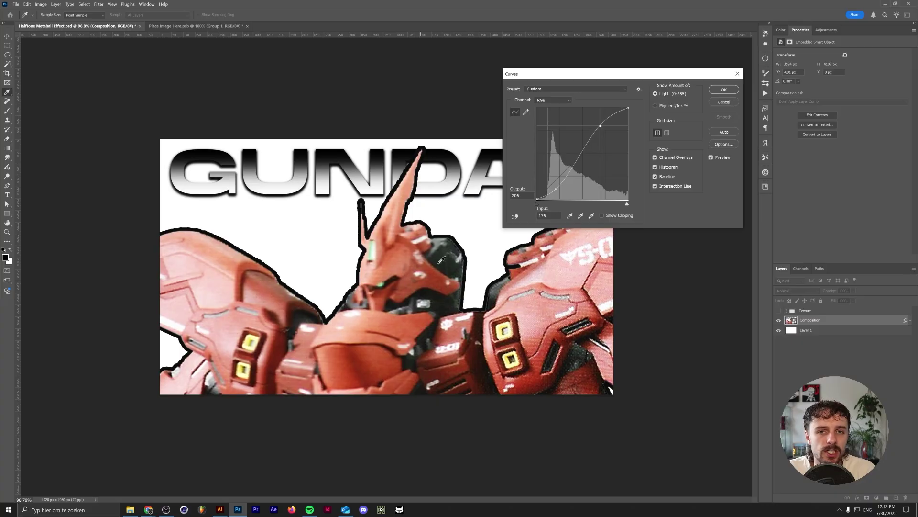
click(722, 90)
Step: Set up Unsharp Mask with Amount 500%, Radius 9.3 px, Threshold 0
click(102, 5)
mouse_move(115, 149)
click(214, 176)
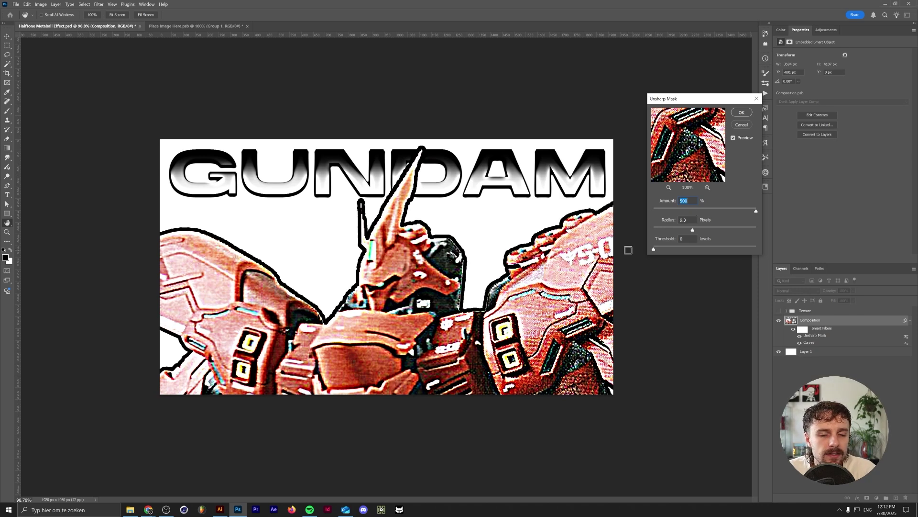
Step: Apply the Unsharp Mask, then add Color Halftone with Max. Radius 12 and all angles 0
click(737, 114)
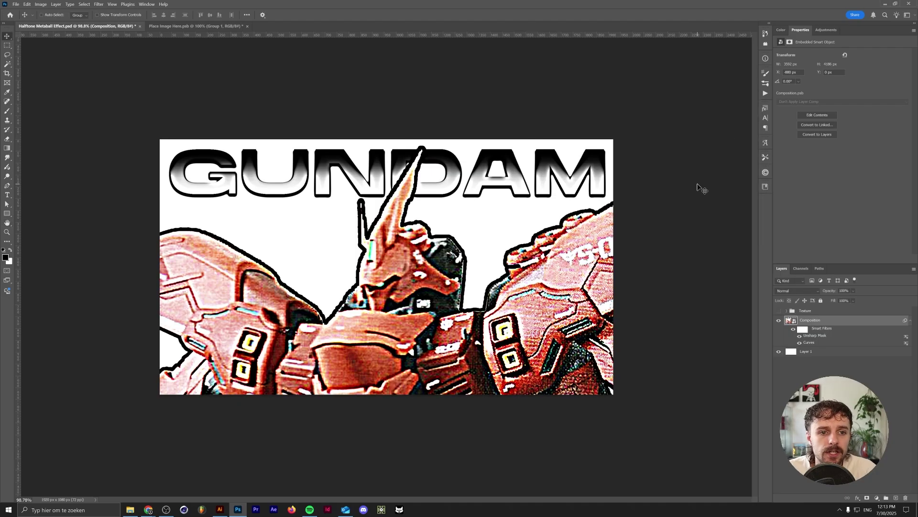
click(101, 6)
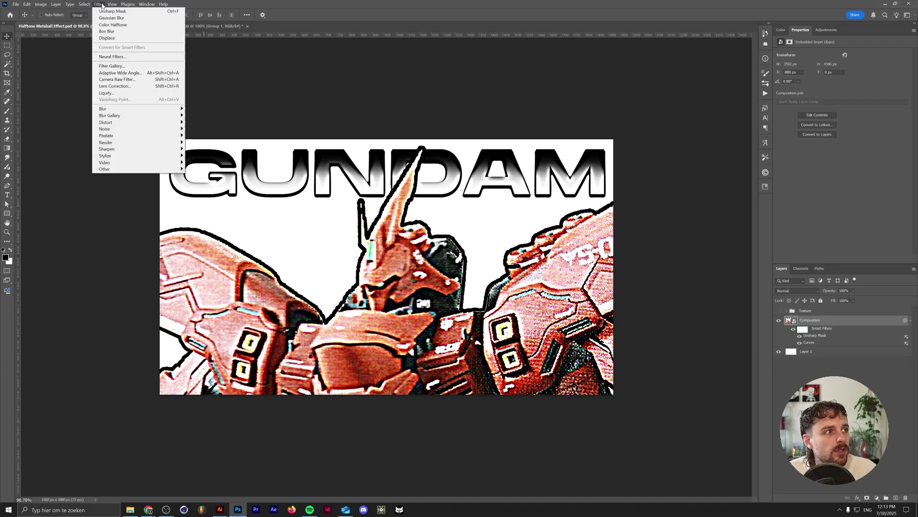
mouse_move(172, 136)
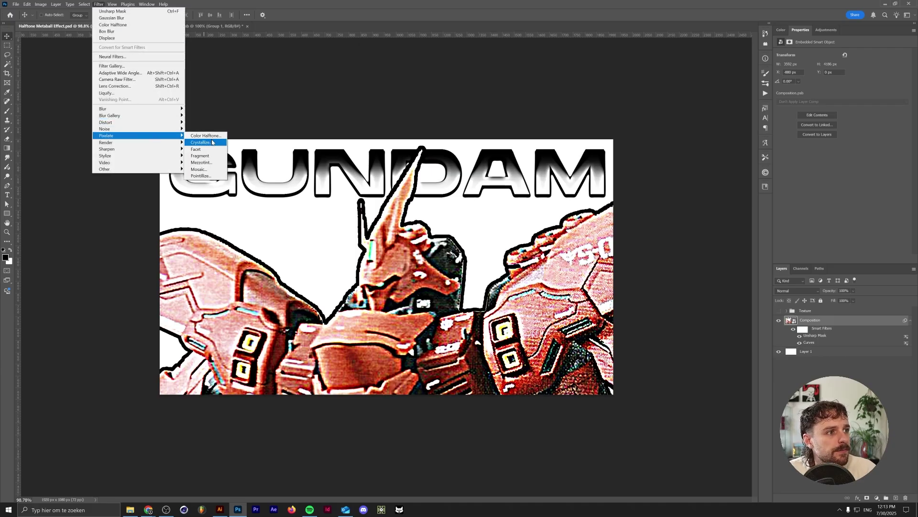
click(203, 136)
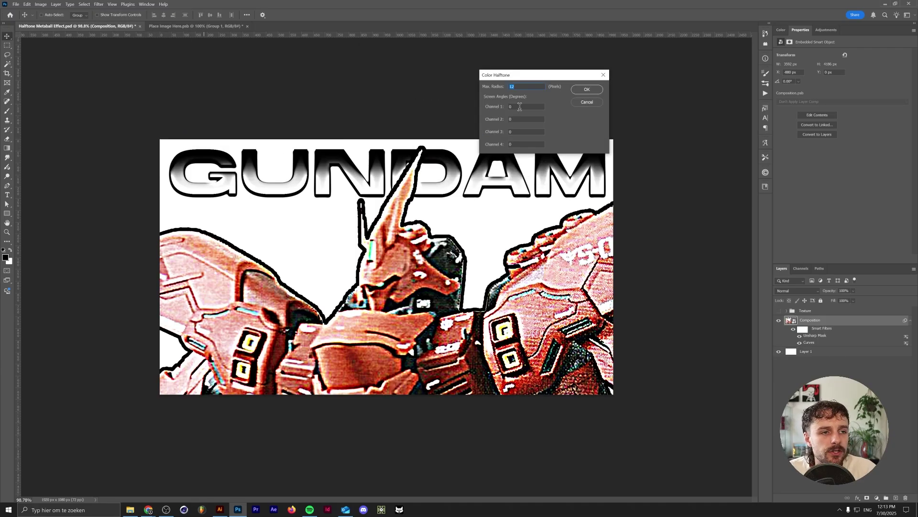
drag(524, 78, 649, 154)
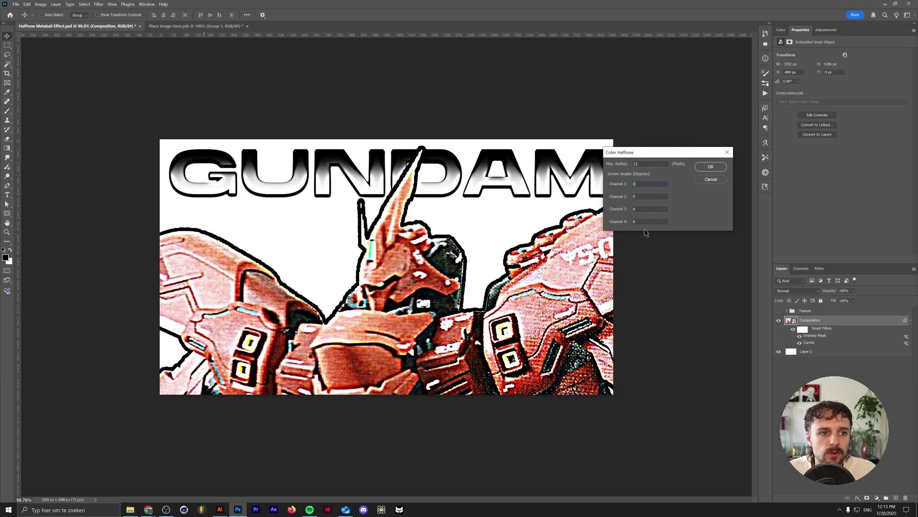
double_click(643, 164)
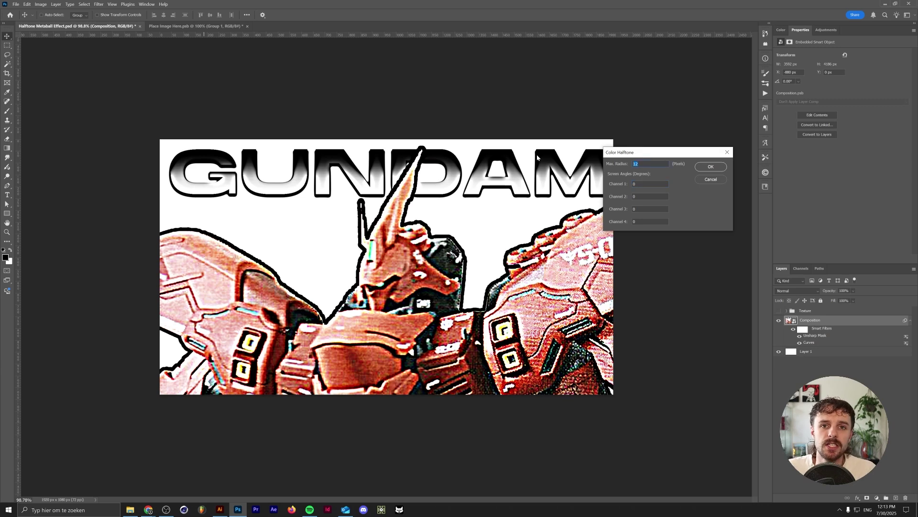
click(715, 168)
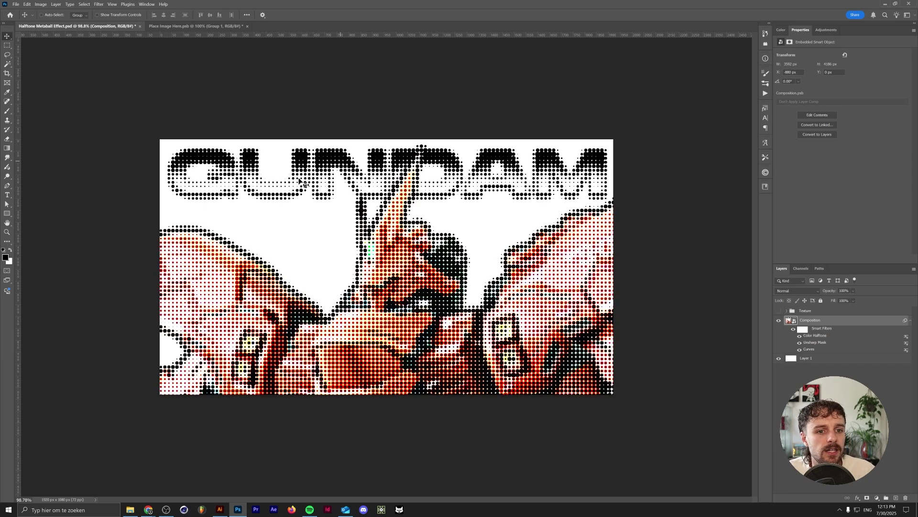
Step: Fully desaturate the Composition with a Hue/Saturation smart filter
click(41, 4)
mouse_move(67, 20)
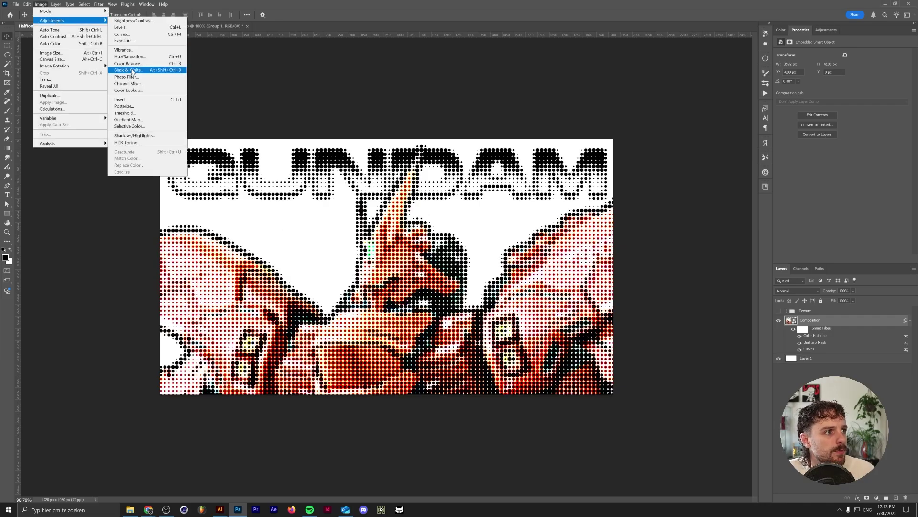
click(138, 57)
drag(439, 186, 404, 186)
click(520, 132)
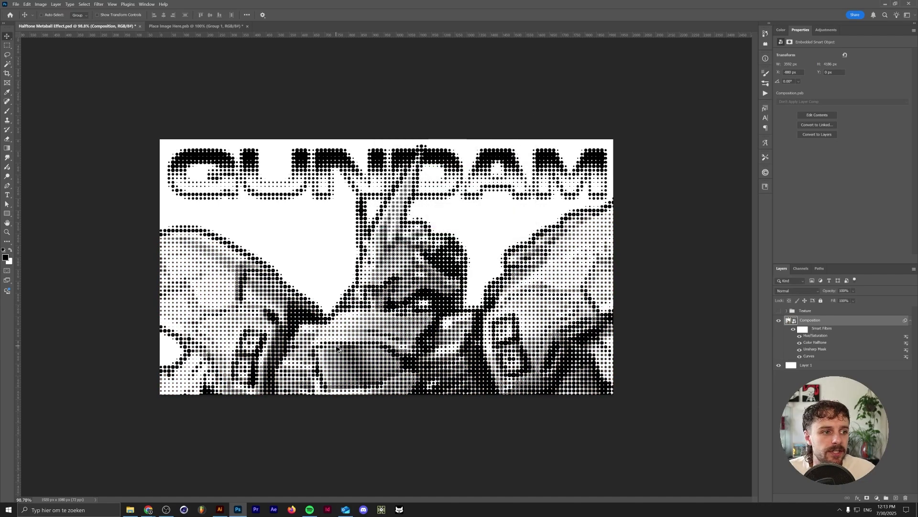
Step: Revise the Color Halftone Max. Radius, first to 10, and compare the resulting dot sizes
scroll(386, 266, up, 3)
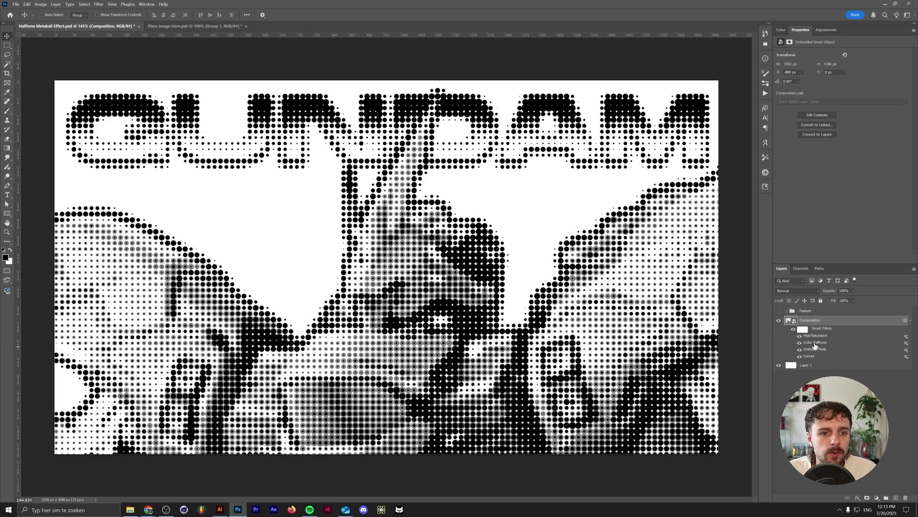
double_click(816, 342)
click(488, 195)
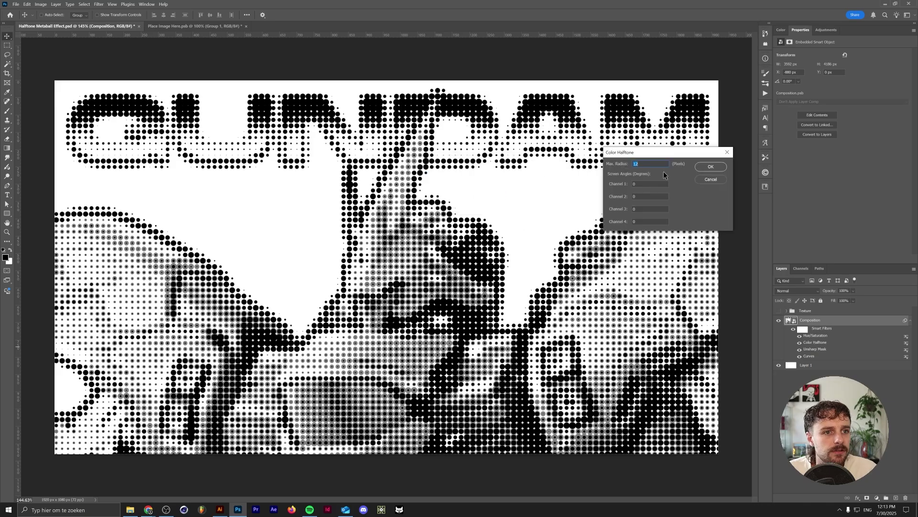
key(Return)
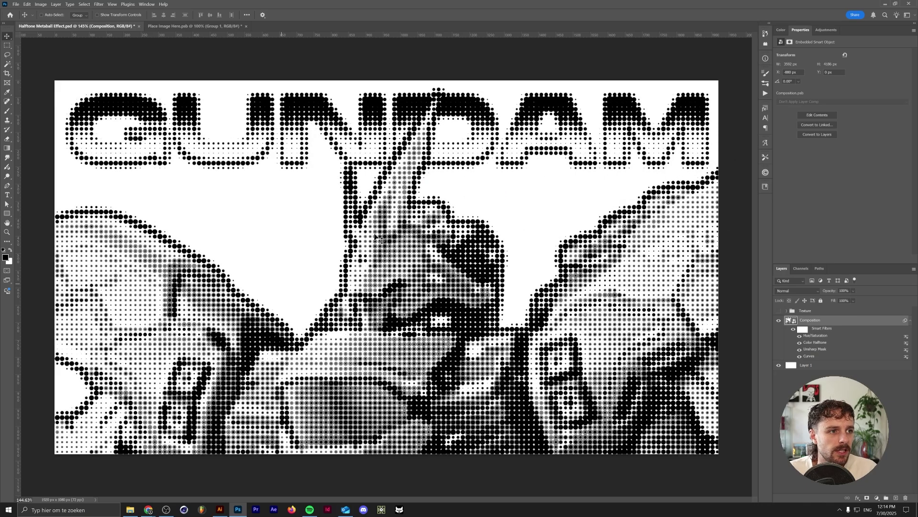
double_click(815, 342)
key(Return)
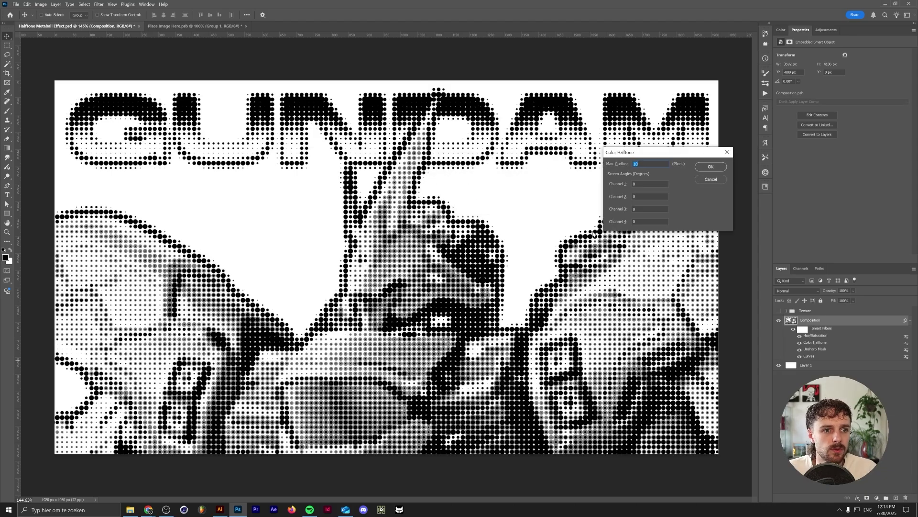
key(Return)
scroll(434, 214, down, 3)
scroll(391, 211, up, 3)
scroll(404, 244, down, 1)
scroll(405, 244, up, 2)
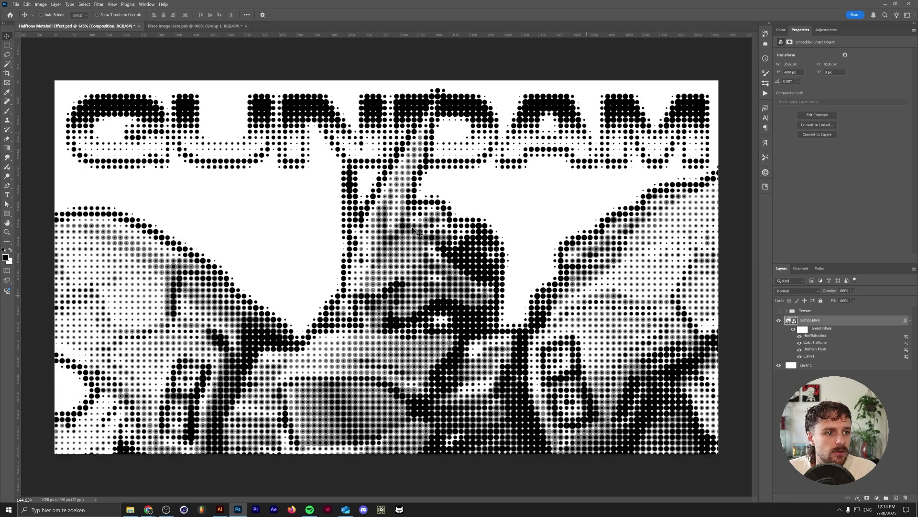
Step: Add a Gaussian Blur smart filter to the halftone Composition layer
click(99, 5)
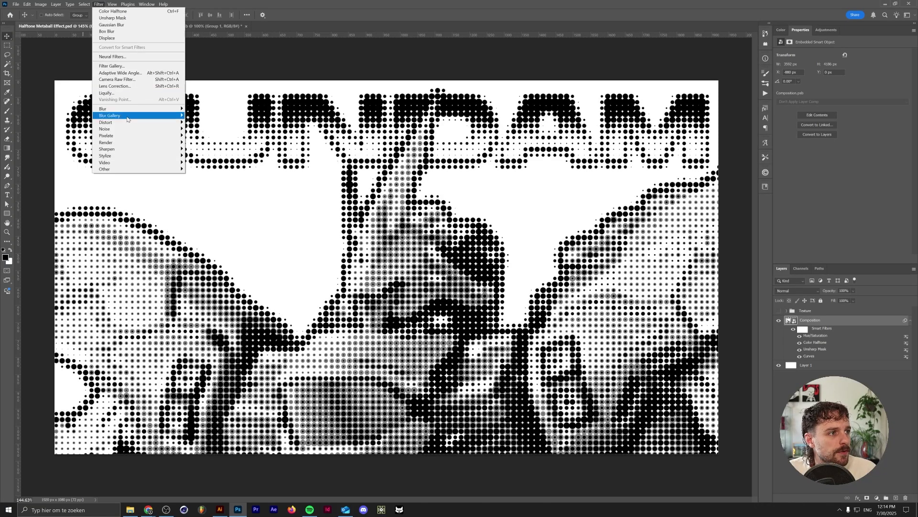
mouse_move(134, 108)
click(203, 135)
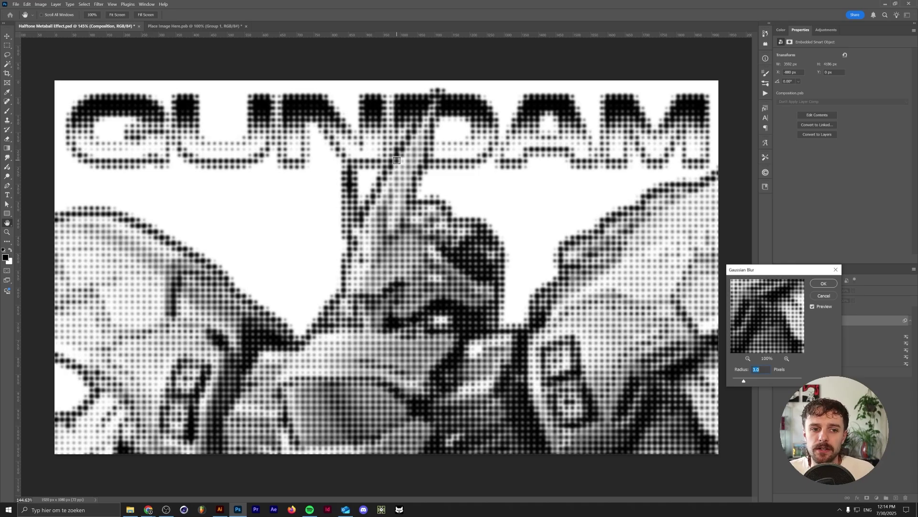
click(818, 284)
Step: Add a Levels adjustment with black input at 110, toggling Levels and blur to compare
click(823, 30)
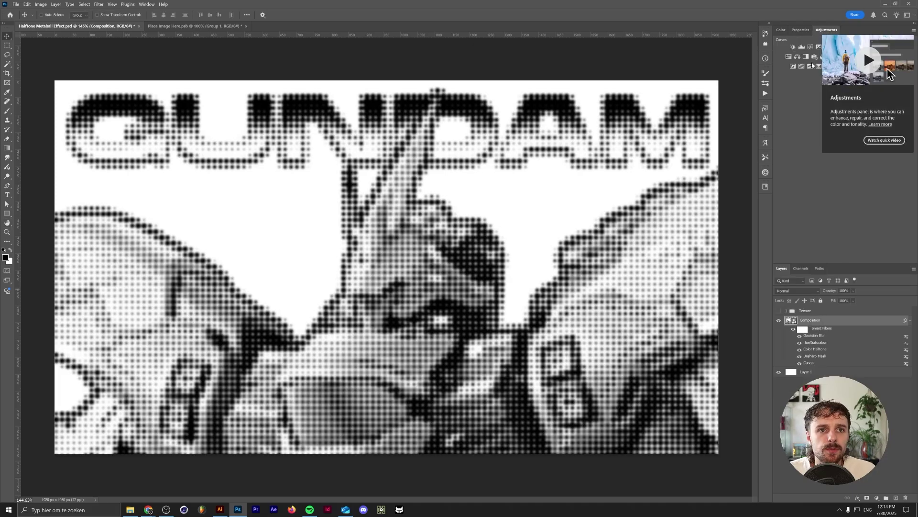
click(801, 48)
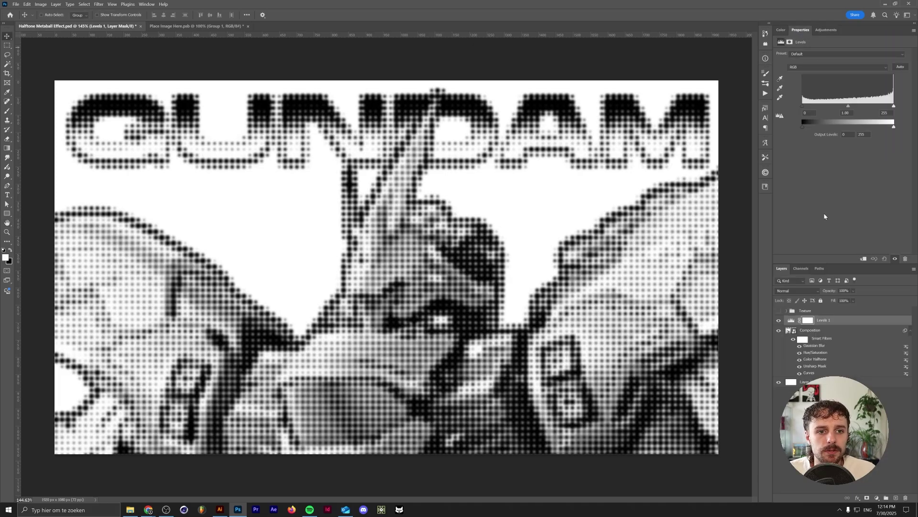
drag(803, 106, 851, 108)
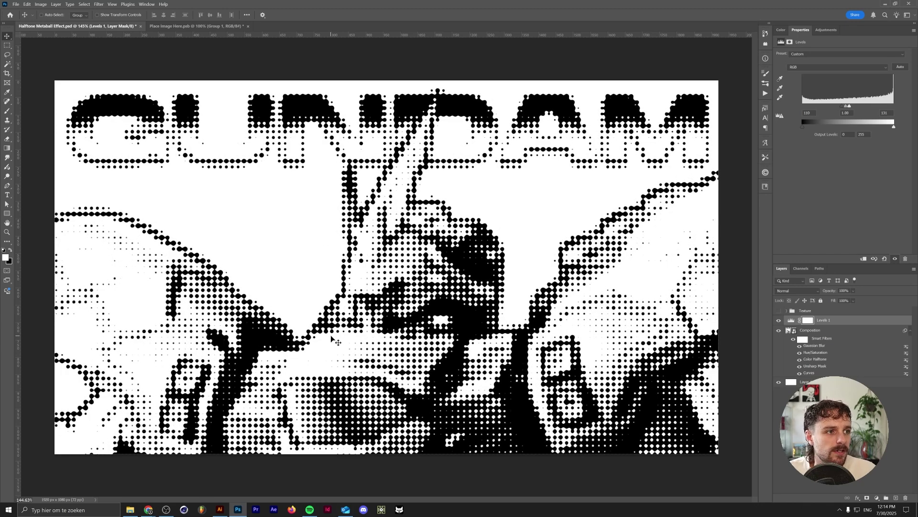
scroll(343, 330, up, 10)
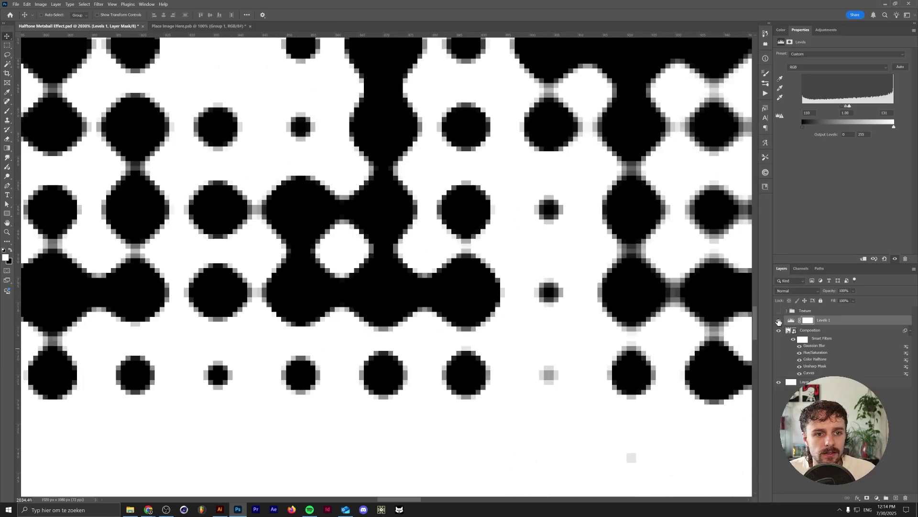
click(778, 320)
click(799, 346)
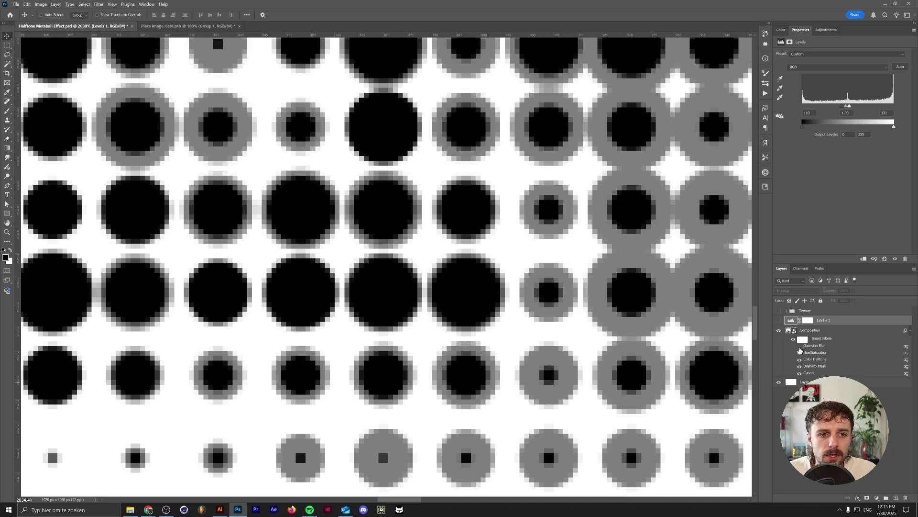
click(779, 320)
scroll(357, 282, down, 10)
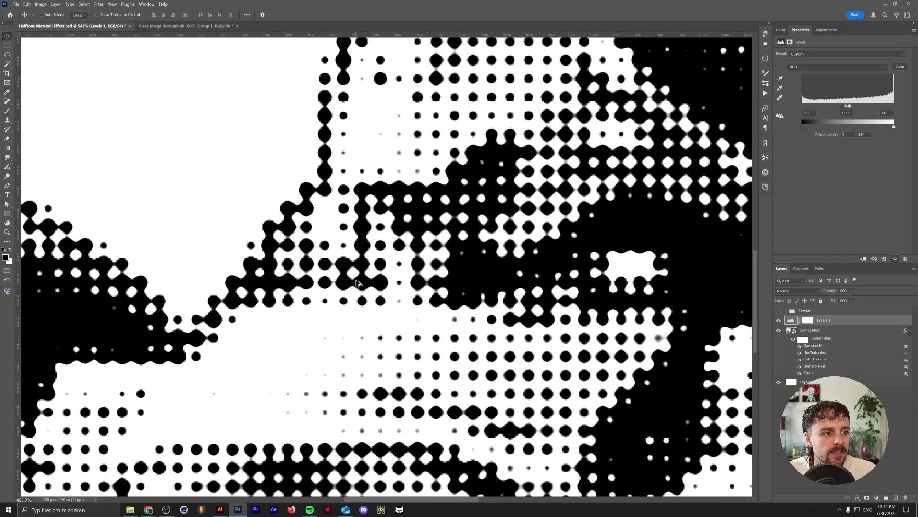
scroll(357, 282, down, 2)
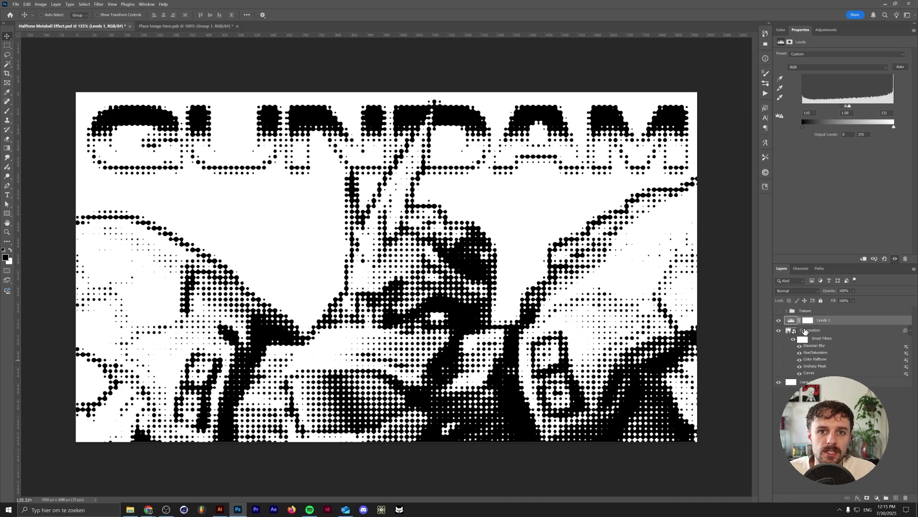
Step: Set the Color Halftone Max. Radius to 18
double_click(817, 359)
click(488, 195)
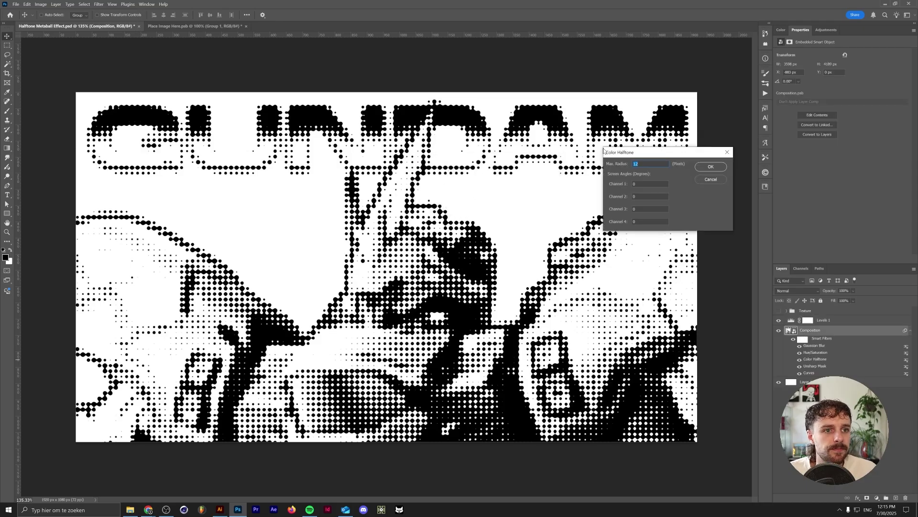
text(18)
key(Return)
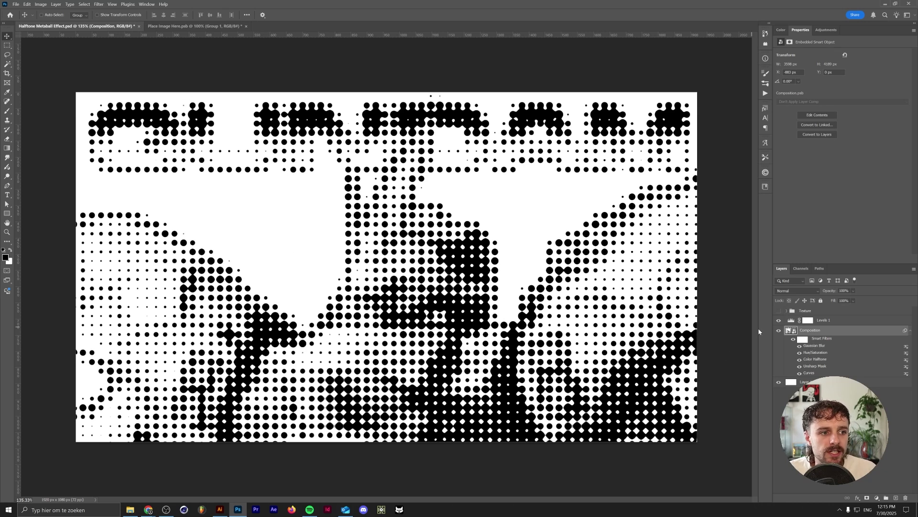
Step: Reopen and reconfirm the Gaussian Blur settings for the larger dots
double_click(815, 346)
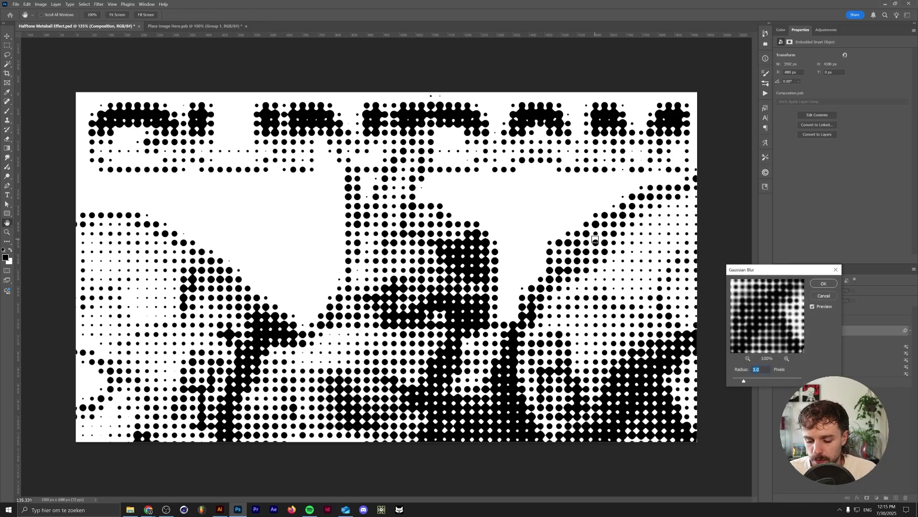
key(Return)
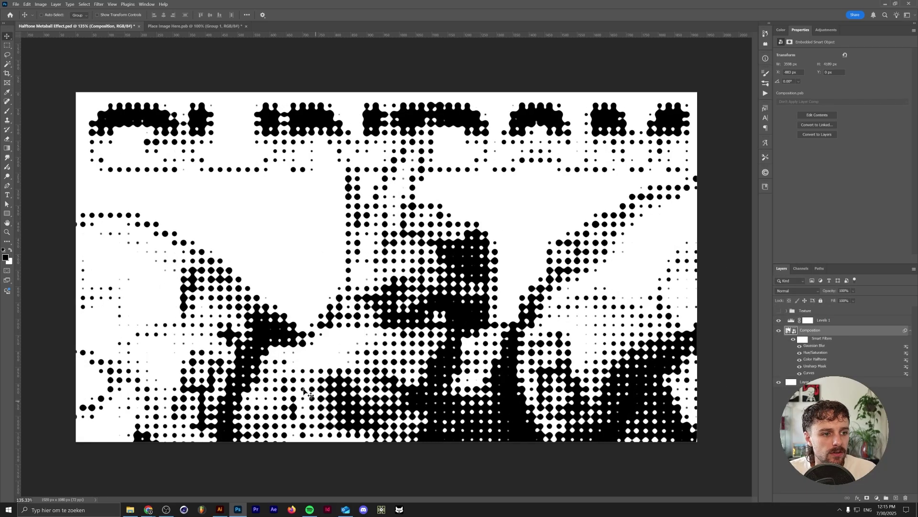
scroll(345, 403, up, 3)
scroll(344, 443, up, 5)
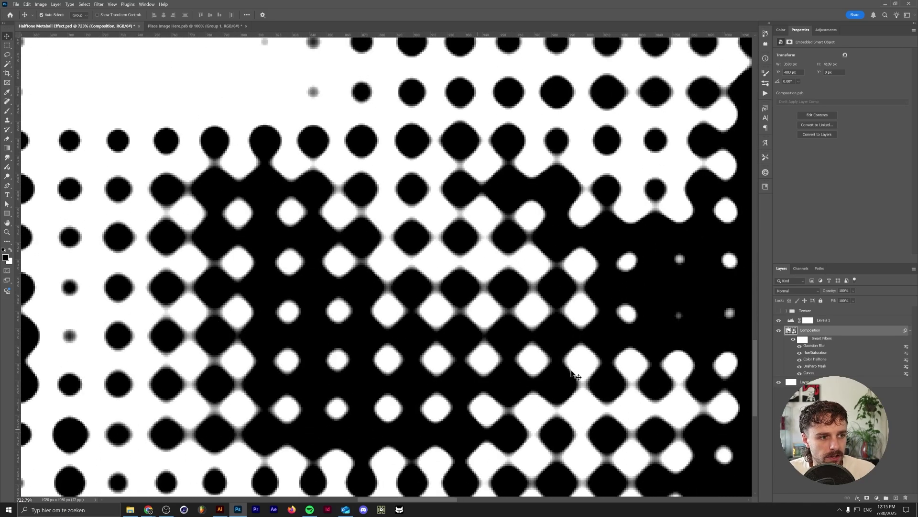
scroll(464, 361, down, 10)
scroll(463, 361, up, 3)
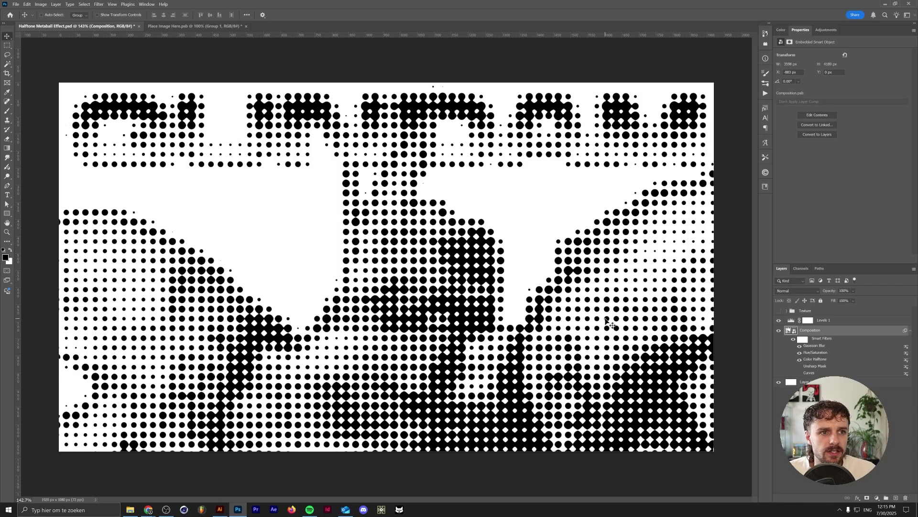
Step: Switch the Unsharp Mask smart filter's visibility to see its effect on dot merging
click(800, 367)
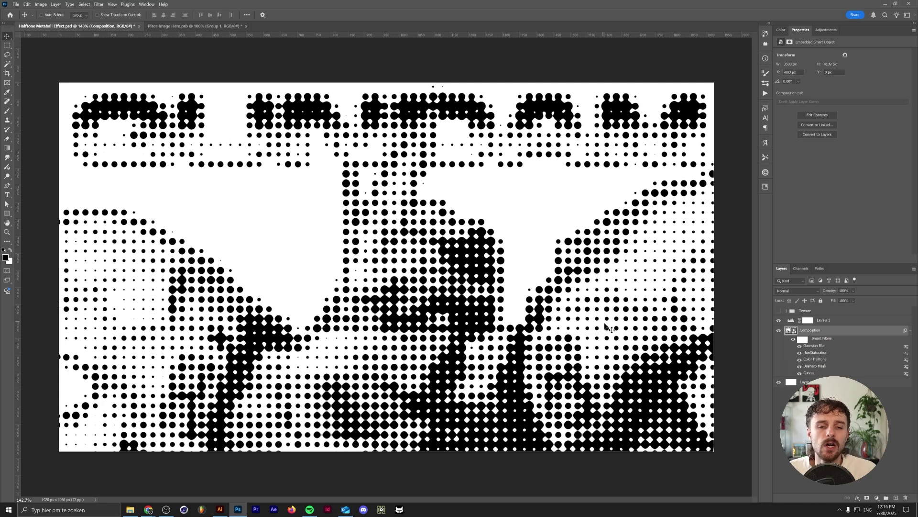